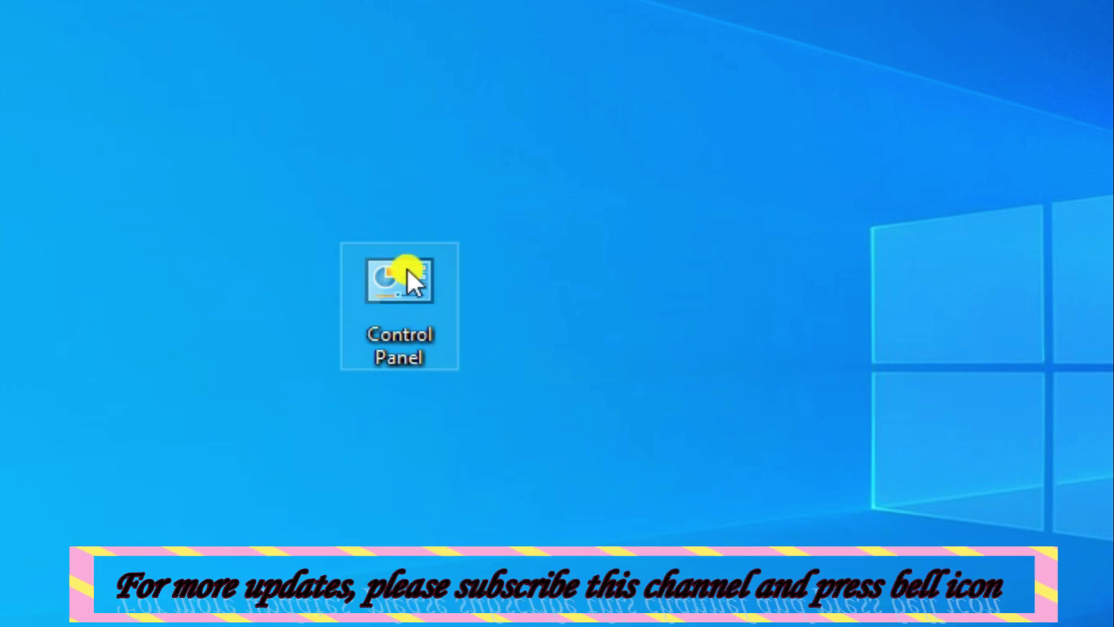
From Control Panel's installed programs list, start uninstalling WinRAR and confirm the prompt.
{"action": "double_click", "coordinate": [408, 269]}
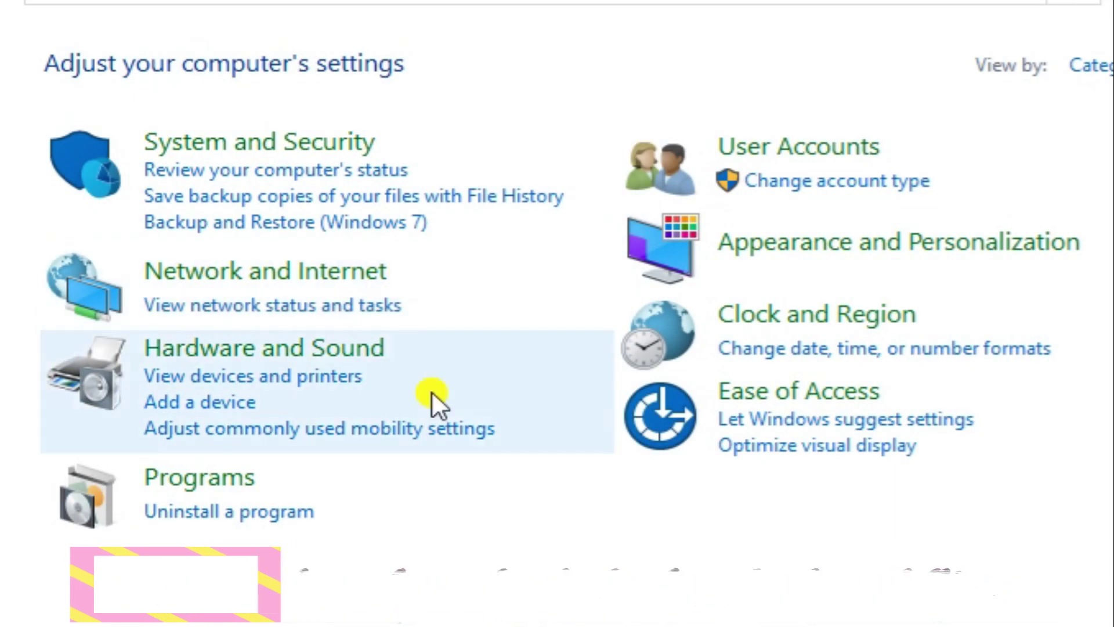
{"action": "left_click", "coordinate": [250, 511]}
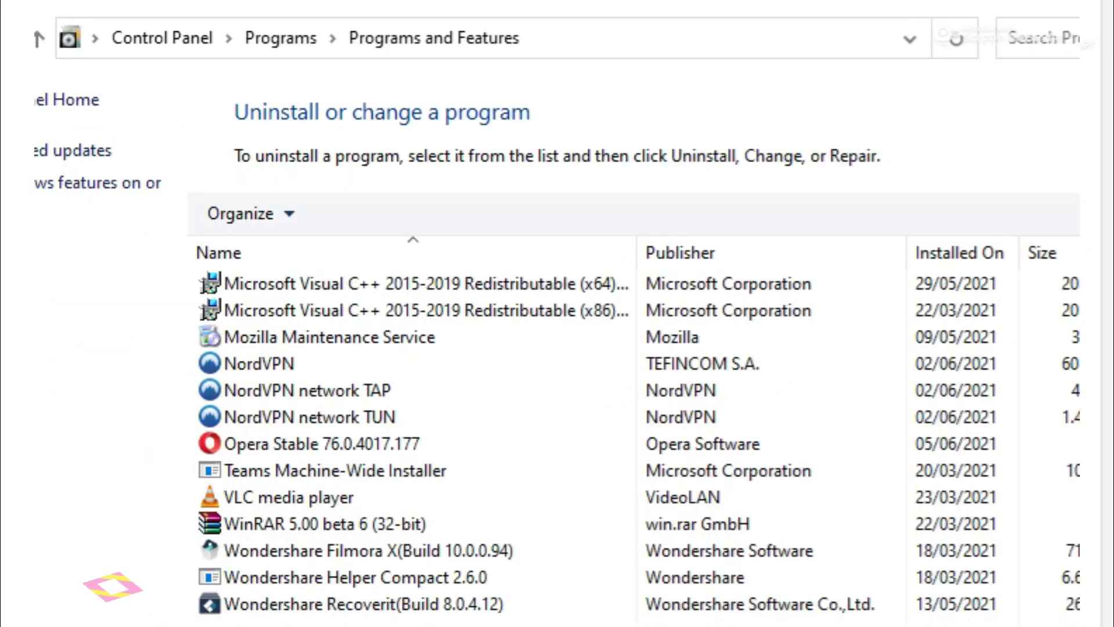
{"action": "left_click", "coordinate": [298, 535]}
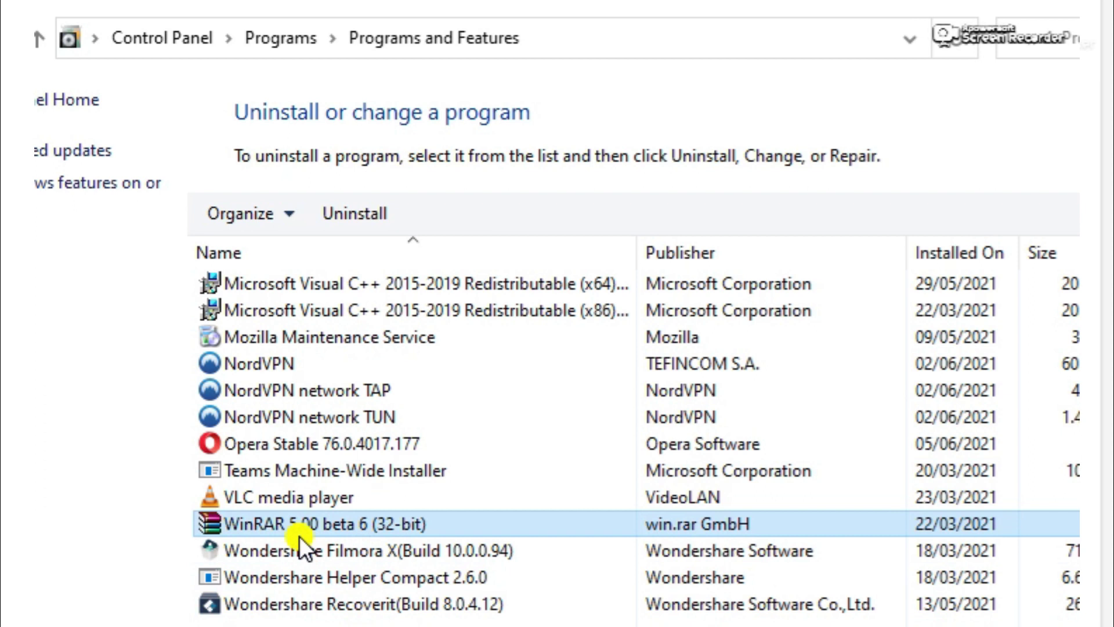
{"action": "double_click", "coordinate": [299, 536]}
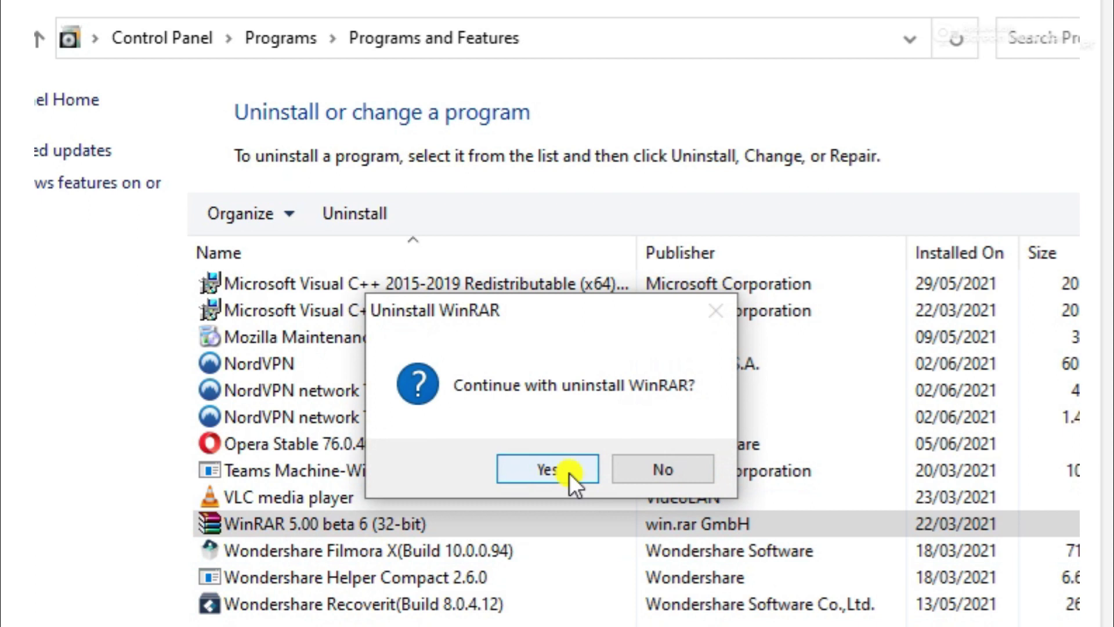
{"action": "key", "text": "Return"}
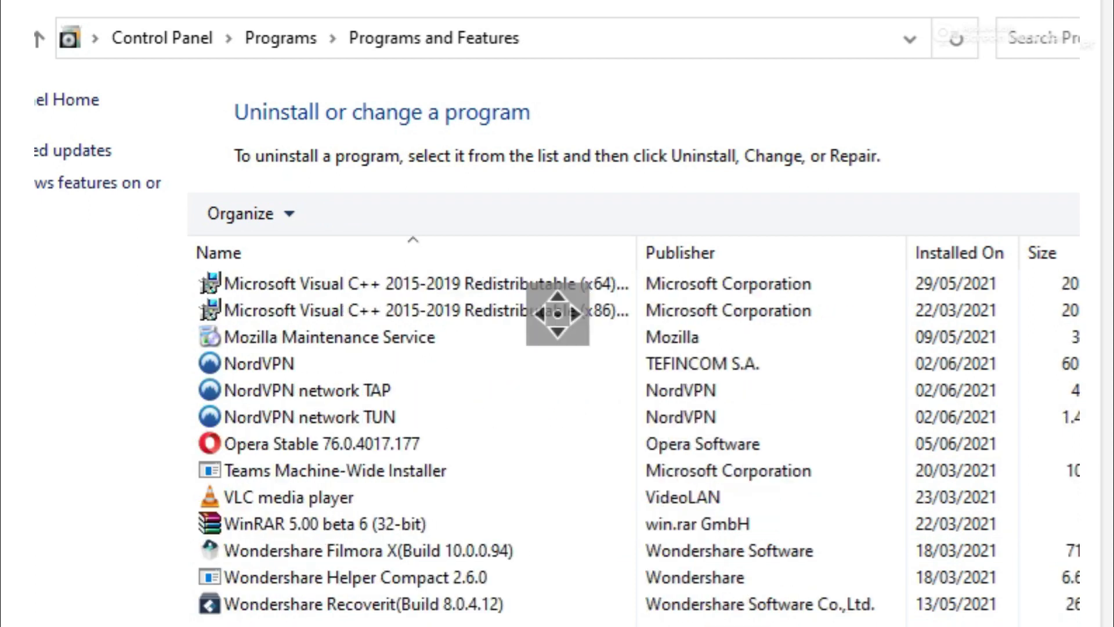
Reselect WinRAR and scroll through the Task Manager startup apps list.
{"action": "left_click", "coordinate": [298, 535]}
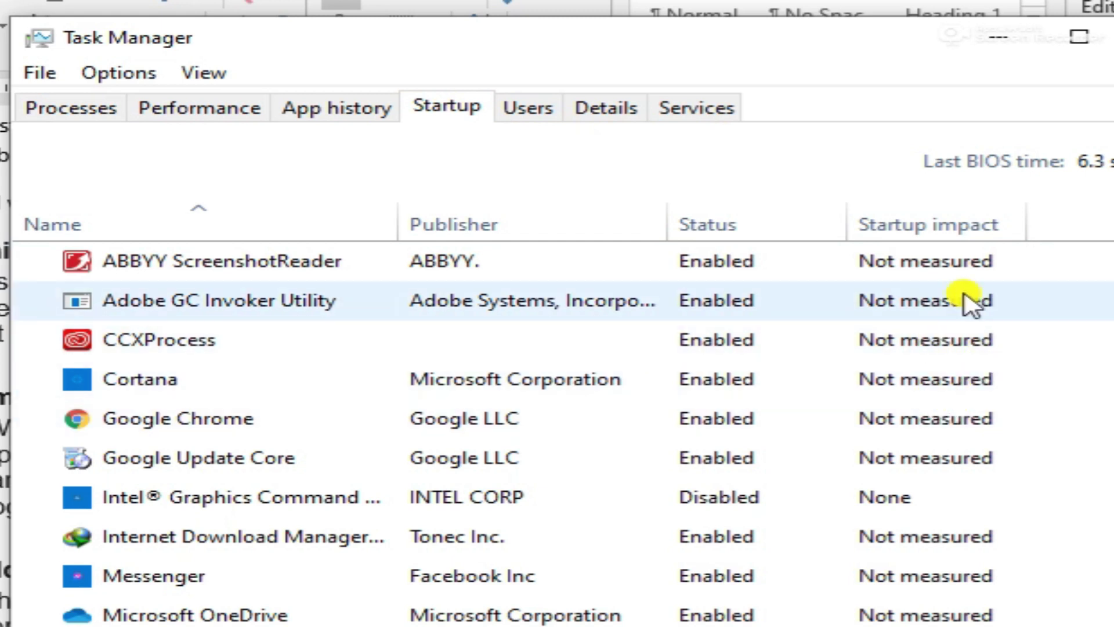
{"action": "scroll", "coordinate": [972, 378], "scroll_direction": "down", "scroll_amount": 1}
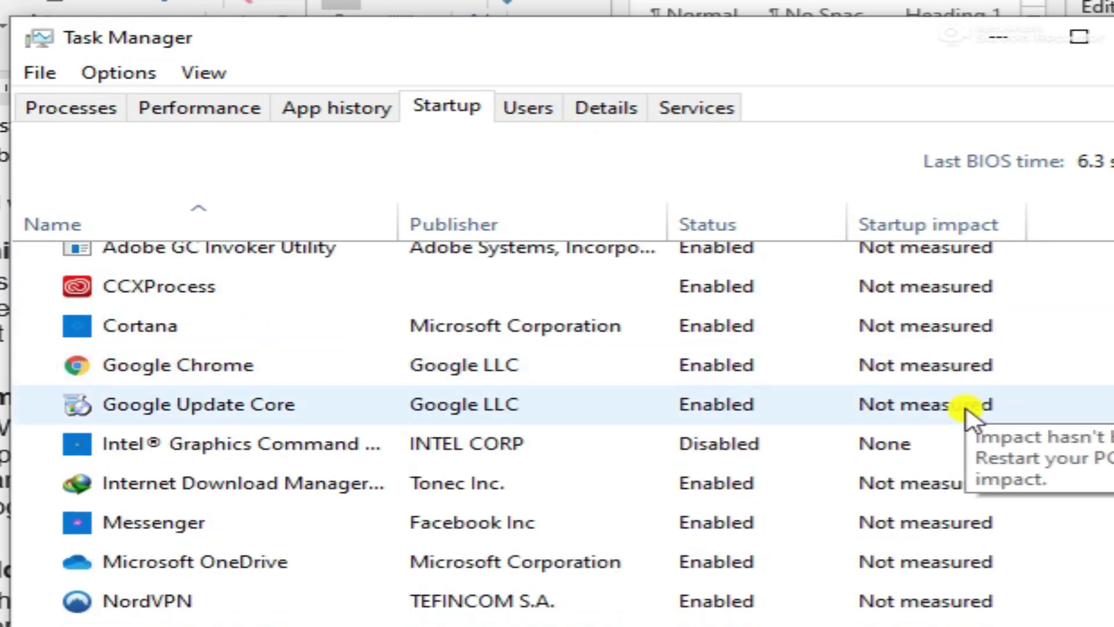
{"action": "scroll", "coordinate": [1036, 441], "scroll_direction": "up", "scroll_amount": 1}
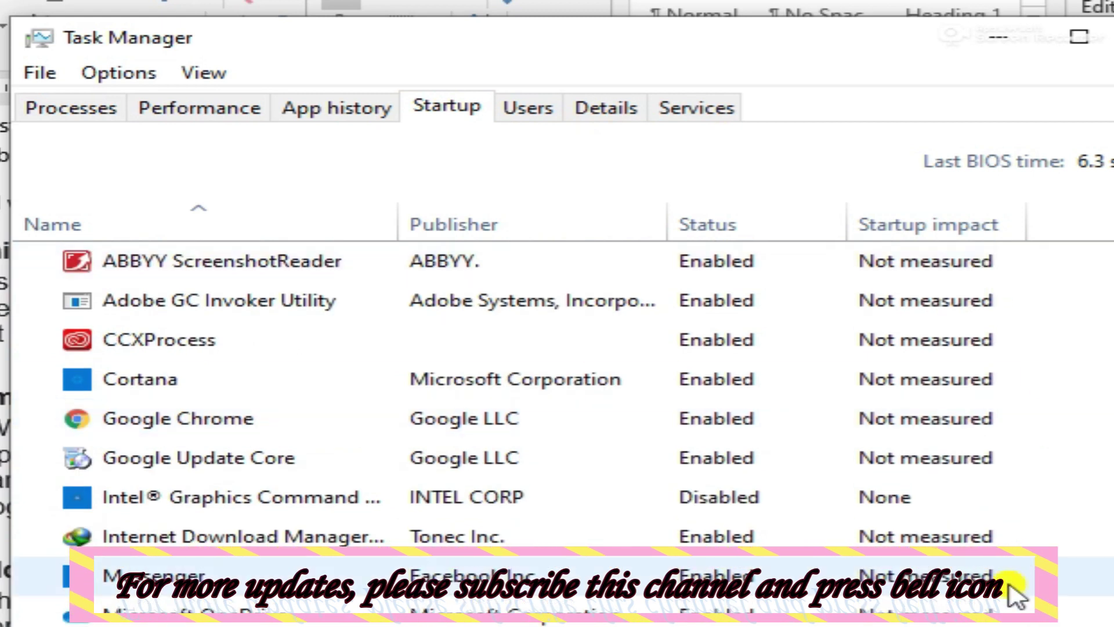
{"action": "scroll", "coordinate": [1010, 430], "scroll_direction": "down", "scroll_amount": 1}
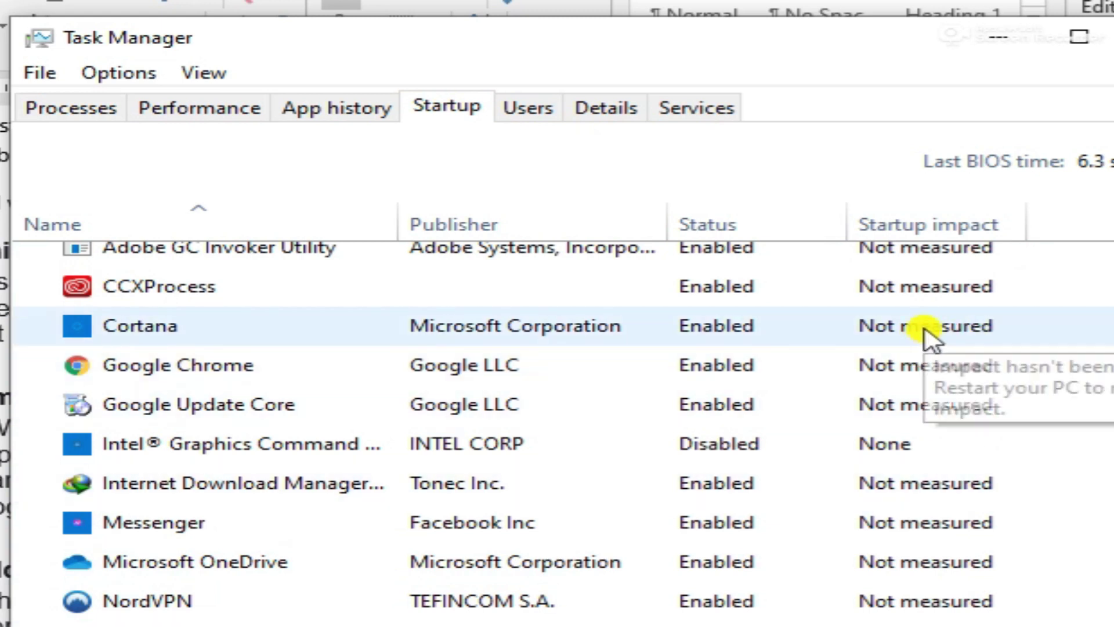
{"action": "scroll", "coordinate": [925, 400], "scroll_direction": "up", "scroll_amount": 1}
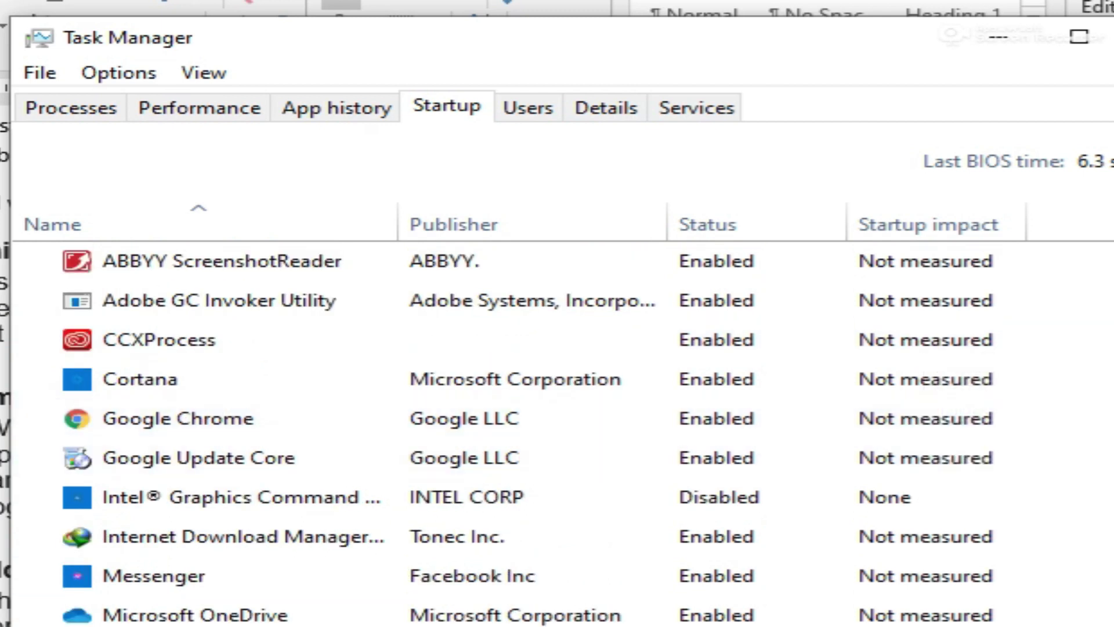
{"action": "scroll", "coordinate": [557, 433], "scroll_direction": "down", "scroll_amount": 1}
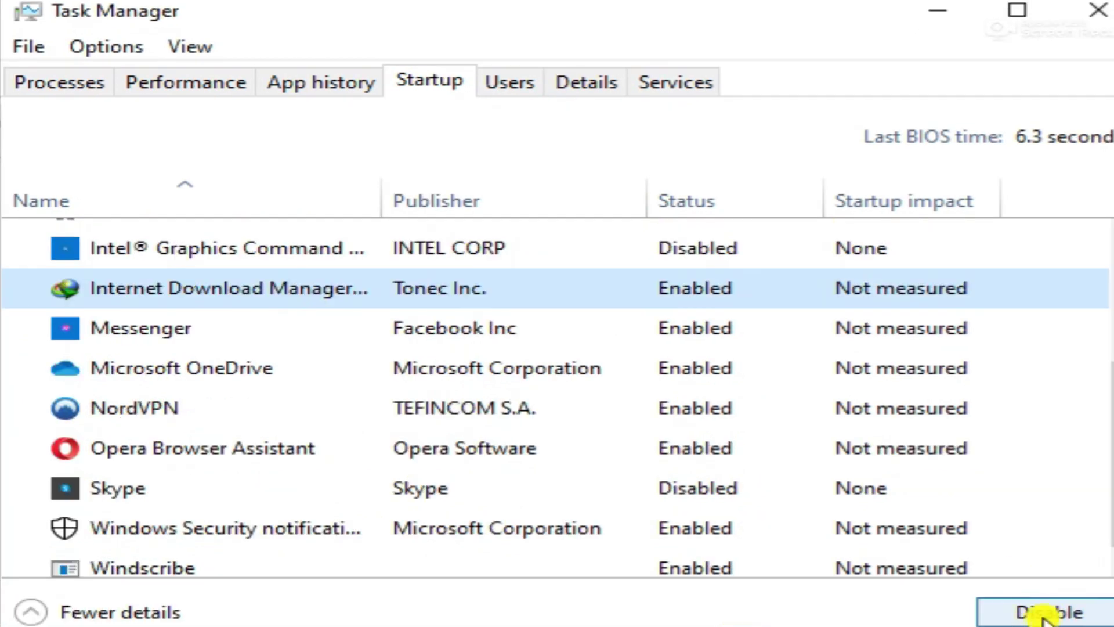
Disable Messenger at startup and re-enable Internet Download Manager.
{"action": "left_click", "coordinate": [1044, 612]}
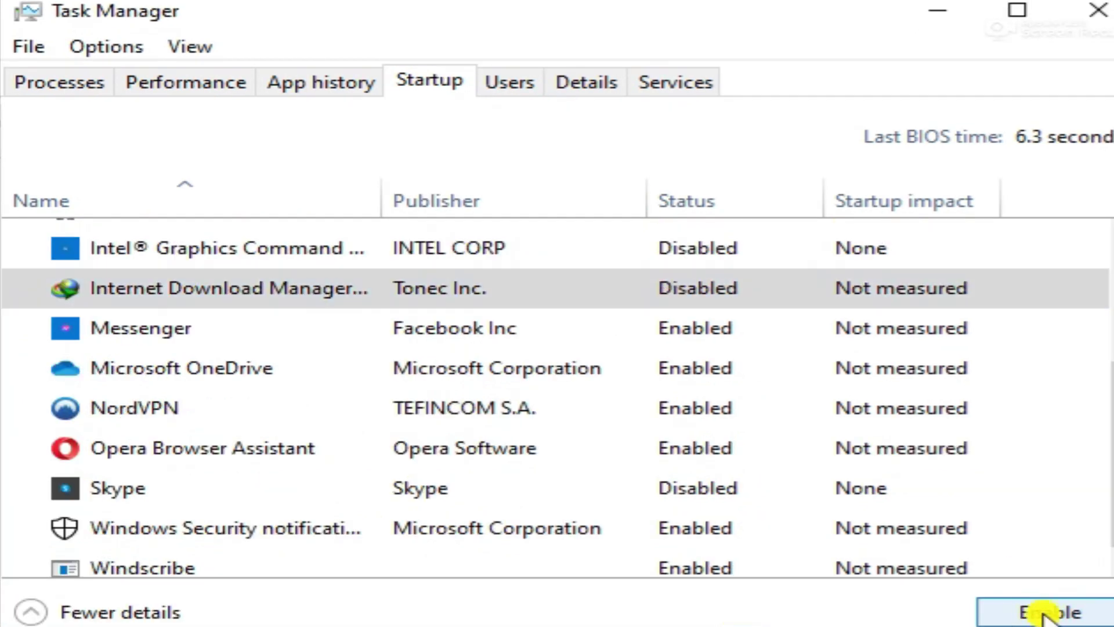
{"action": "left_click", "coordinate": [174, 337]}
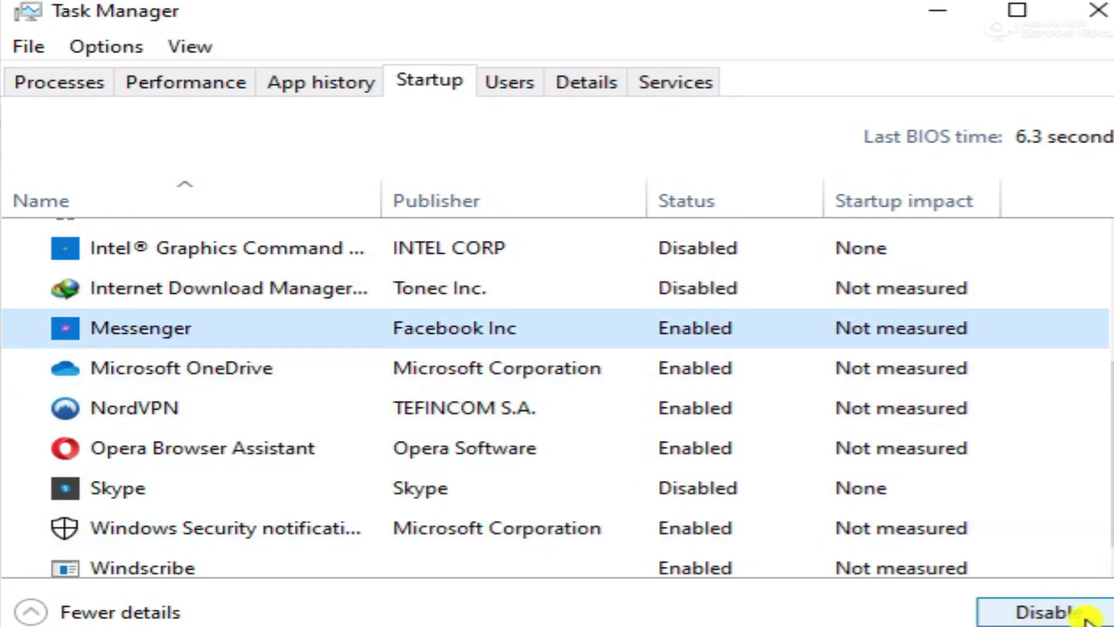
{"action": "left_click", "coordinate": [1068, 612]}
{"action": "left_click", "coordinate": [275, 299]}
{"action": "left_click", "coordinate": [1045, 611]}
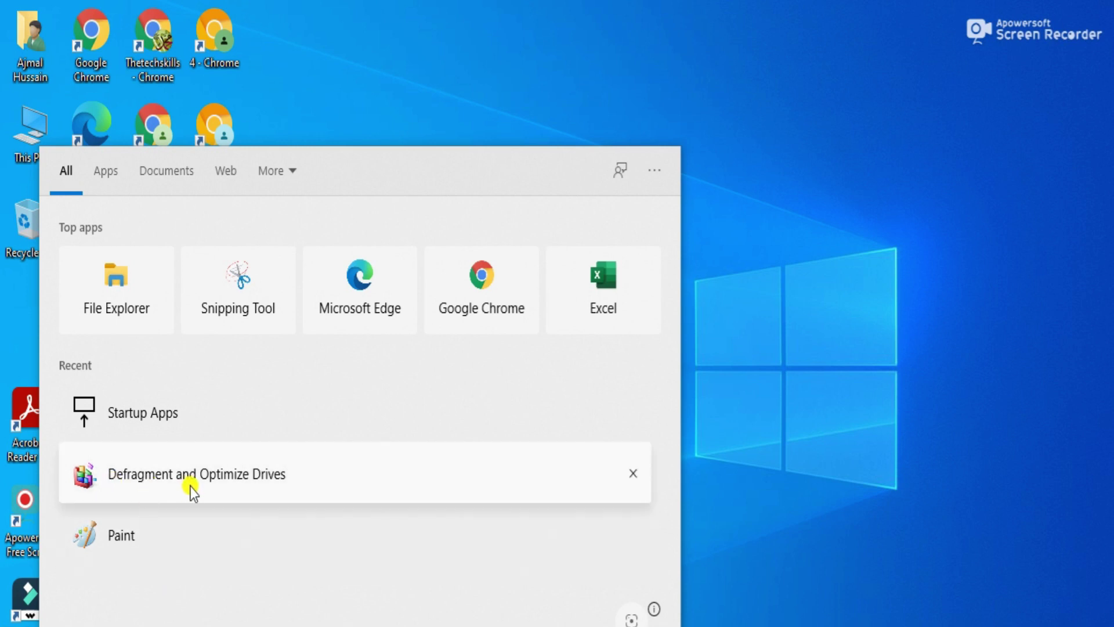
Launch Defragment and Optimize Drives from a 'defra' search and optimize drives C:, D: and E:.
{"action": "type", "text": "defra"}
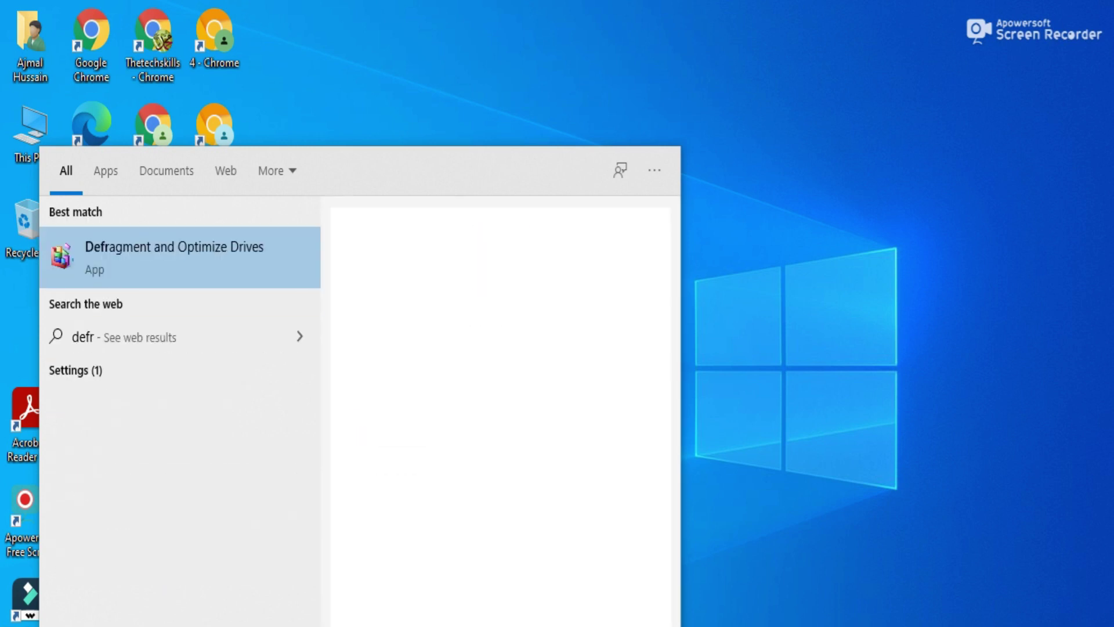
{"action": "left_click", "coordinate": [191, 256]}
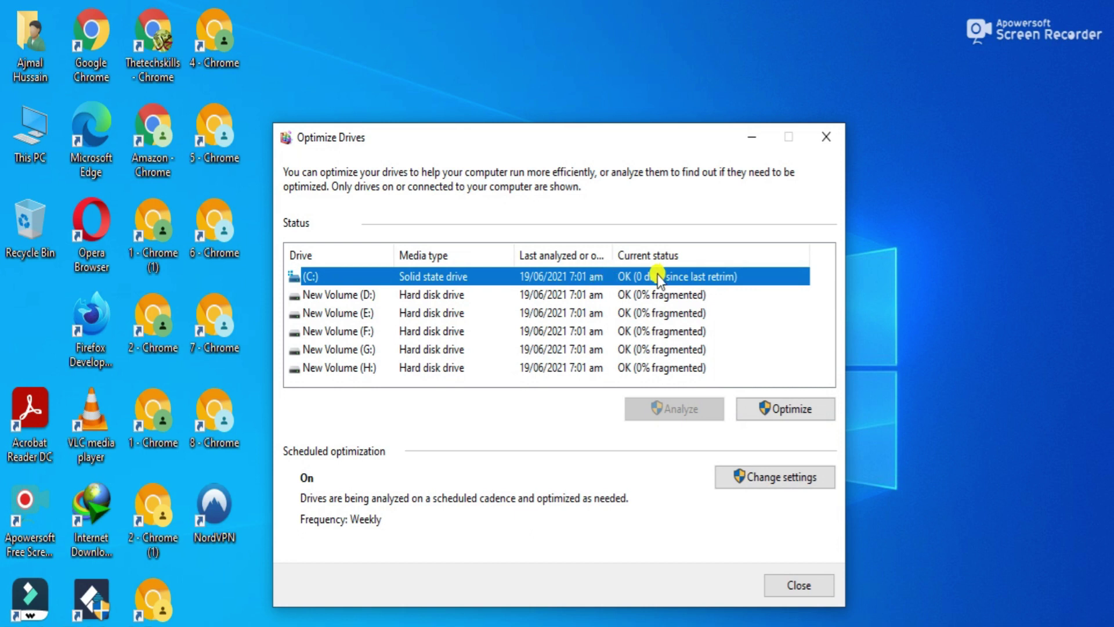
{"action": "left_click", "coordinate": [789, 412]}
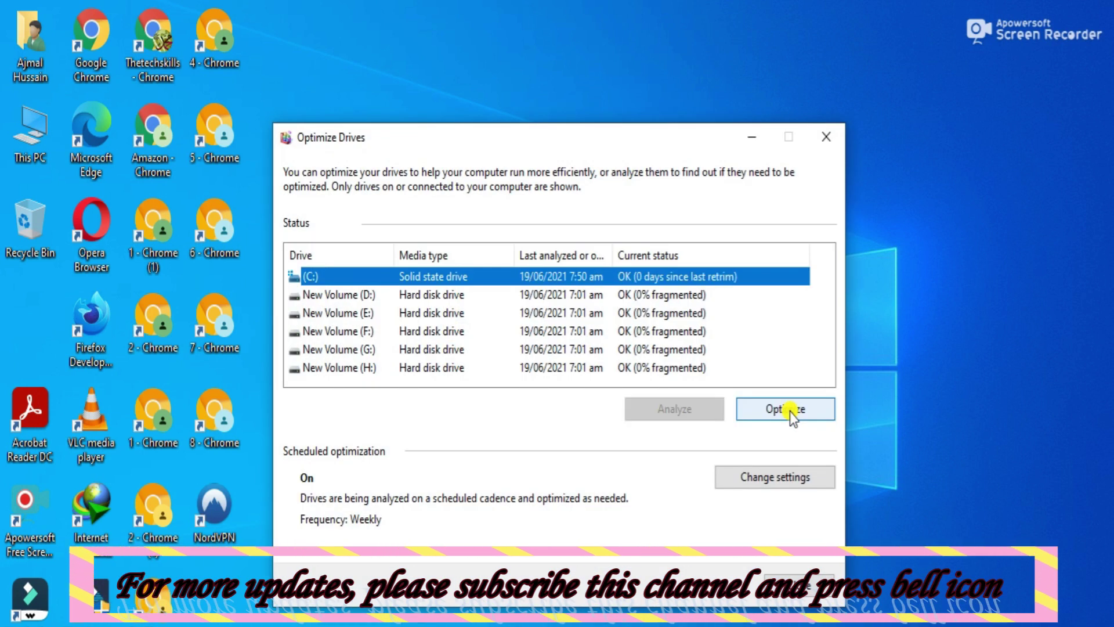
{"action": "left_click", "coordinate": [562, 295]}
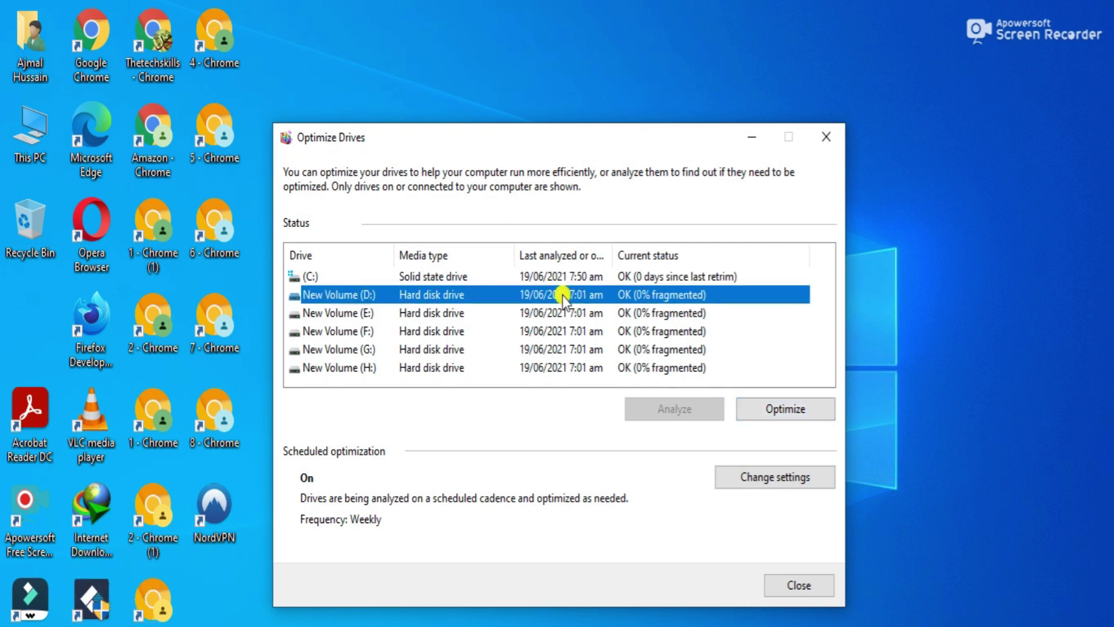
{"action": "left_click", "coordinate": [809, 411]}
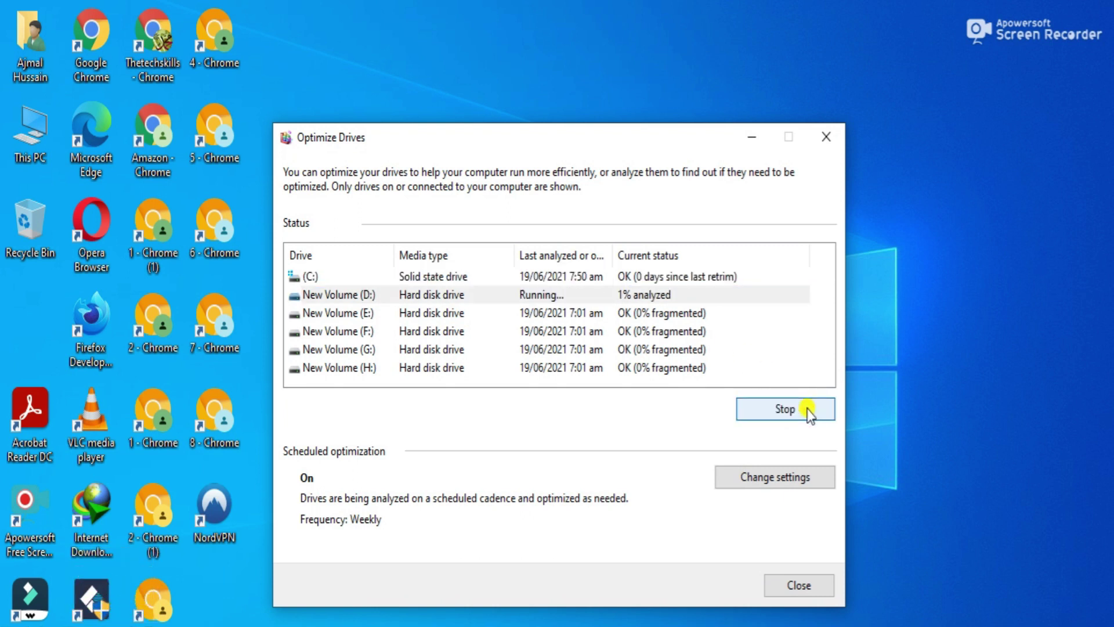
{"action": "left_click", "coordinate": [579, 313]}
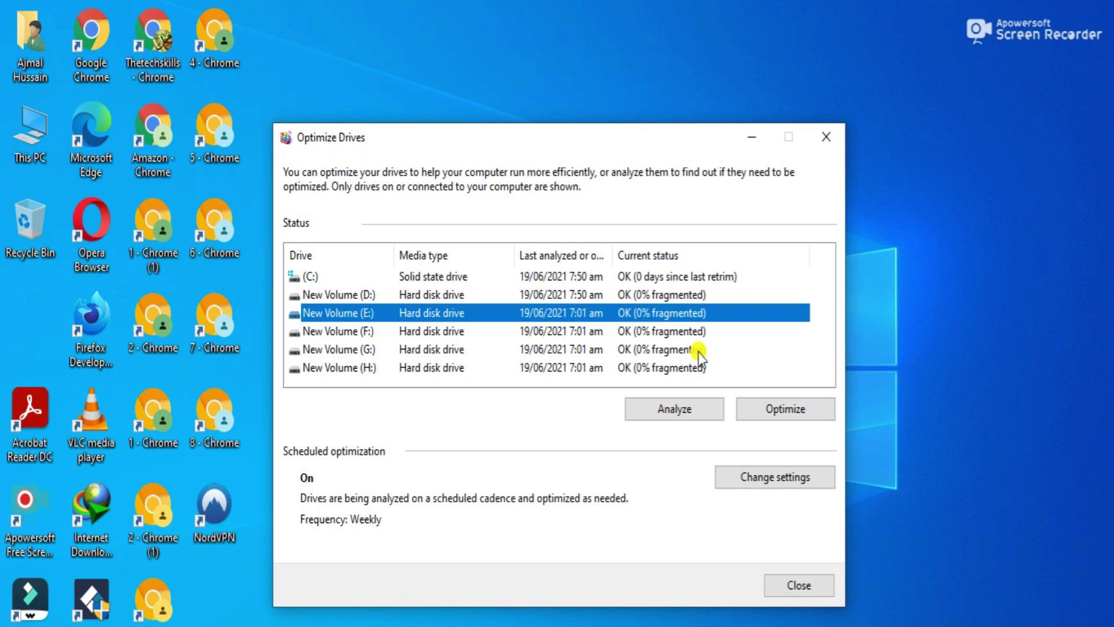
{"action": "left_click", "coordinate": [778, 411]}
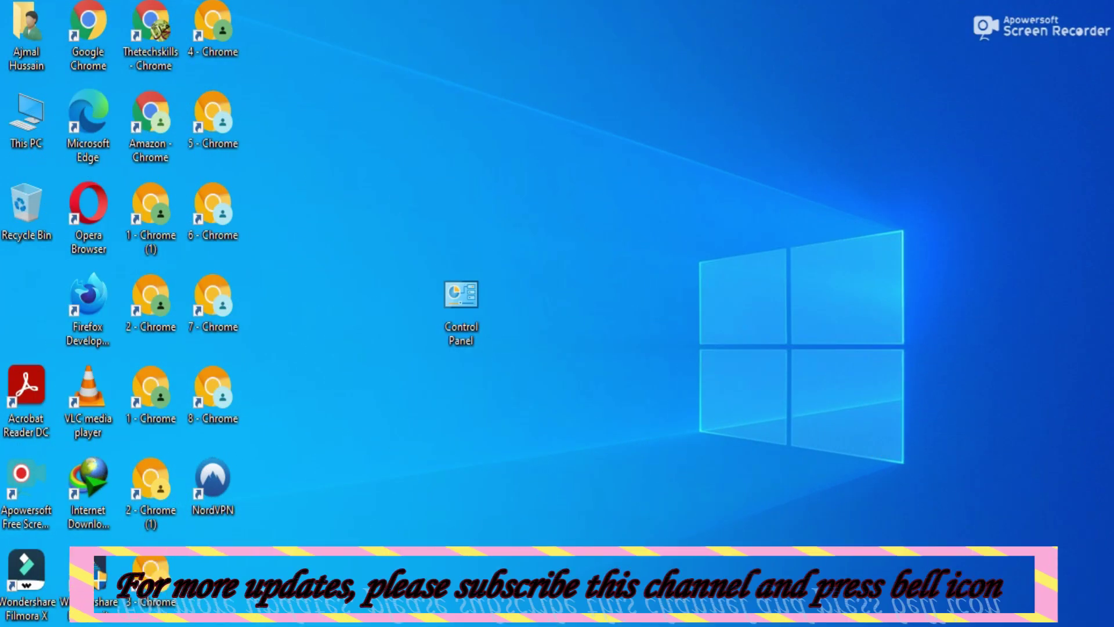
Open the C:\Windows\Temp folder with the Run command 'temp'.
{"action": "key", "text": "super+r"}
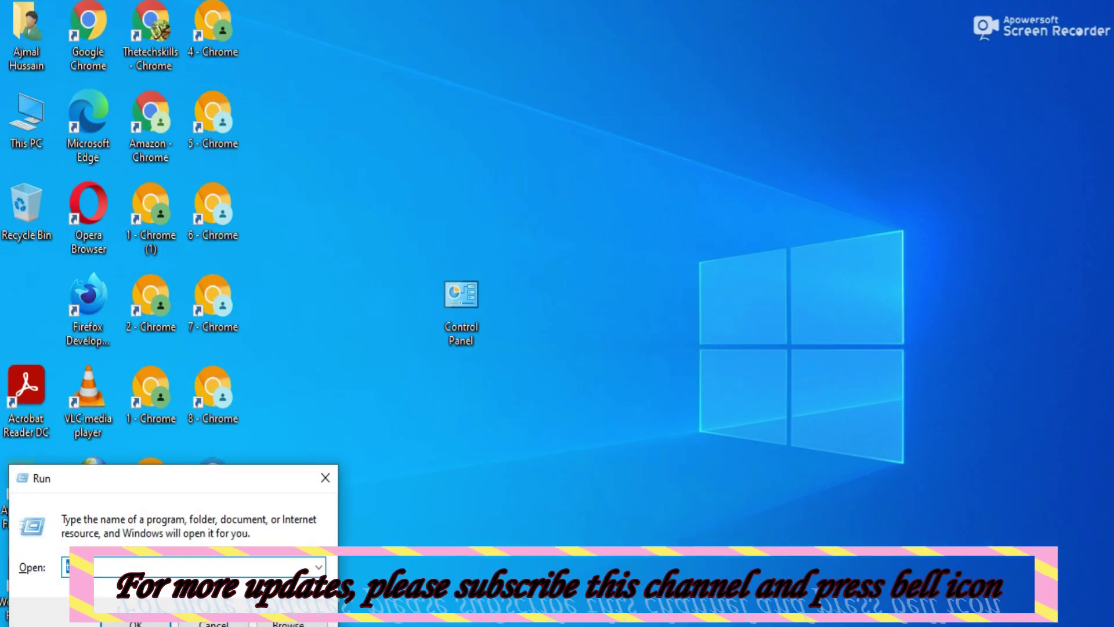
{"action": "type", "text": "te"}
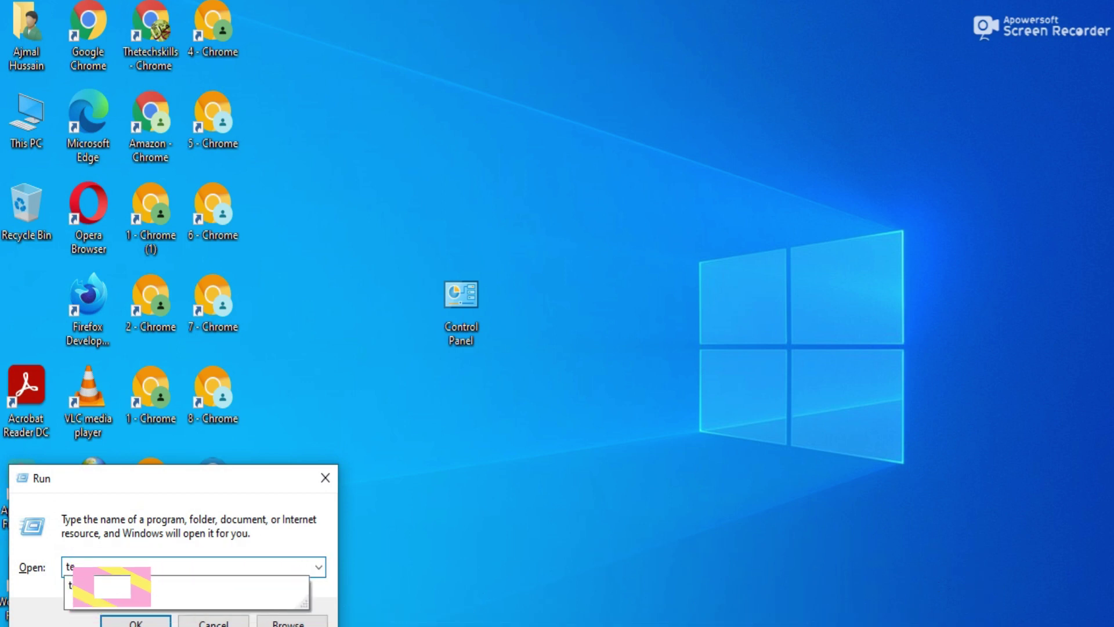
{"action": "type", "text": "mp"}
{"action": "key", "text": "Return"}
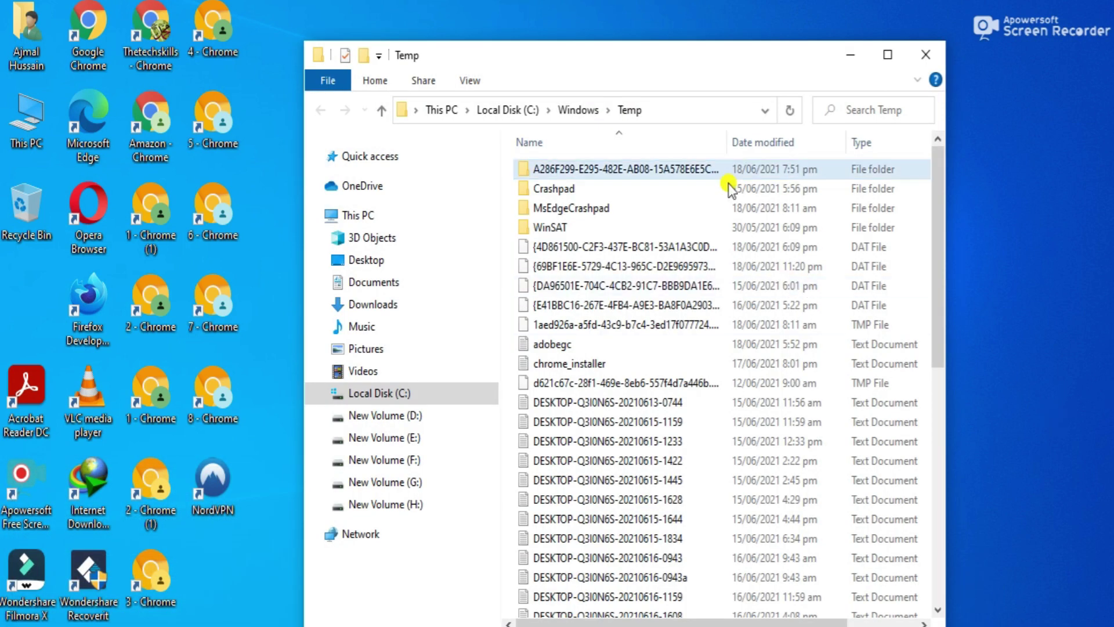
{"action": "left_click_drag", "start_coordinate": [630, 67], "coordinate": [615, 34]}
{"action": "scroll", "coordinate": [760, 208], "scroll_direction": "down", "scroll_amount": 8}
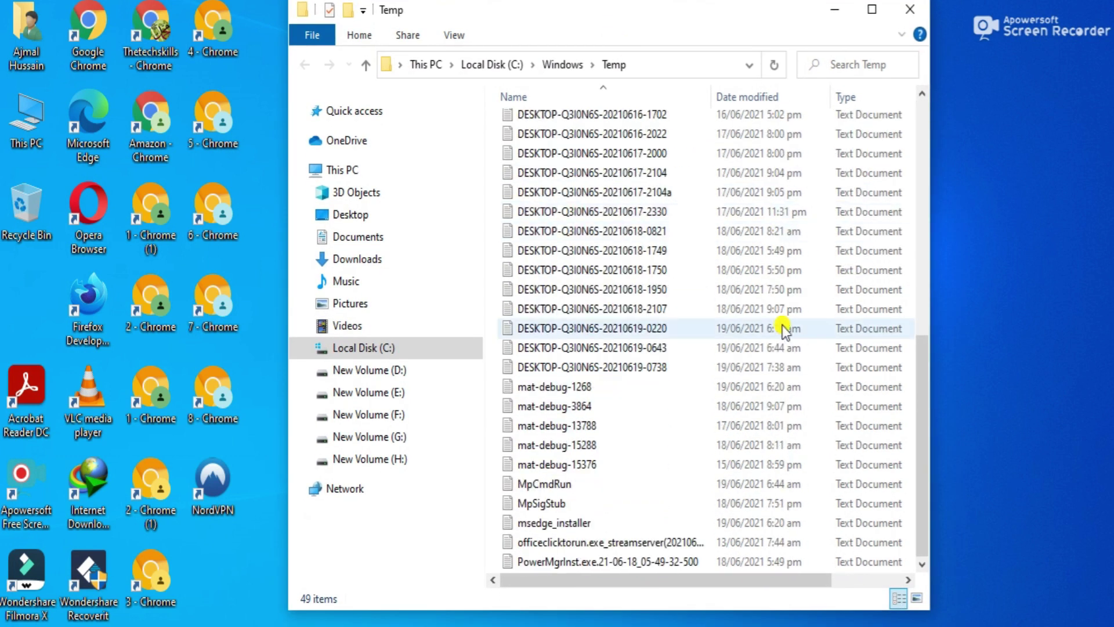
Delete all files in Windows Temp with admin permission, skip the in-use file, and close the window.
{"action": "key", "text": "ctrl+a"}
{"action": "scroll", "coordinate": [782, 325], "scroll_direction": "up", "scroll_amount": 3}
{"action": "scroll", "coordinate": [779, 323], "scroll_direction": "up", "scroll_amount": 2}
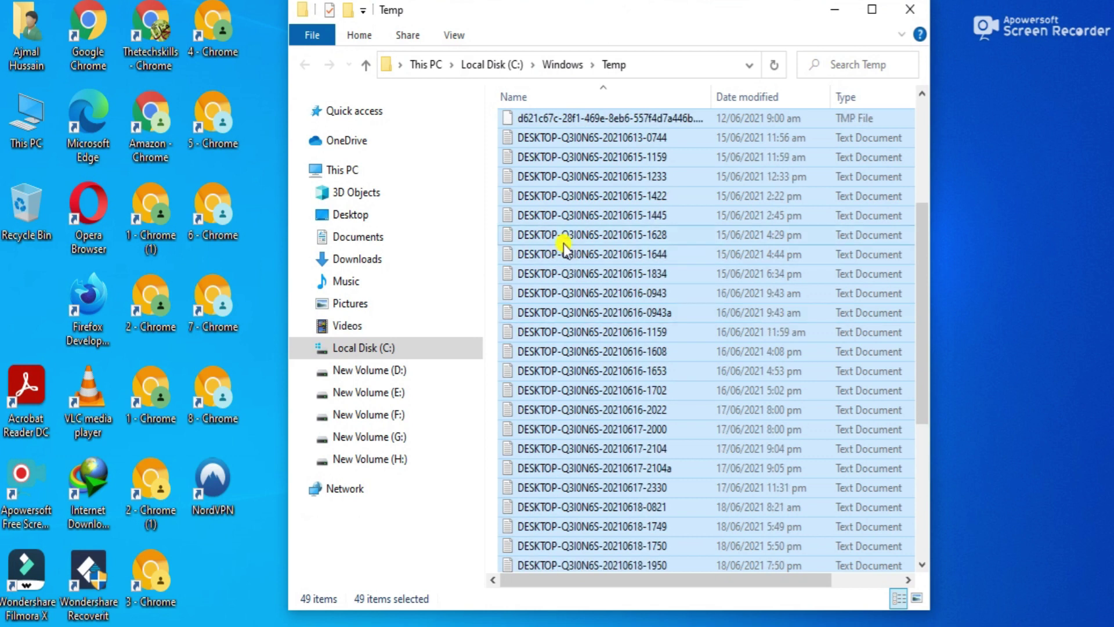
{"action": "right_click", "coordinate": [568, 251]}
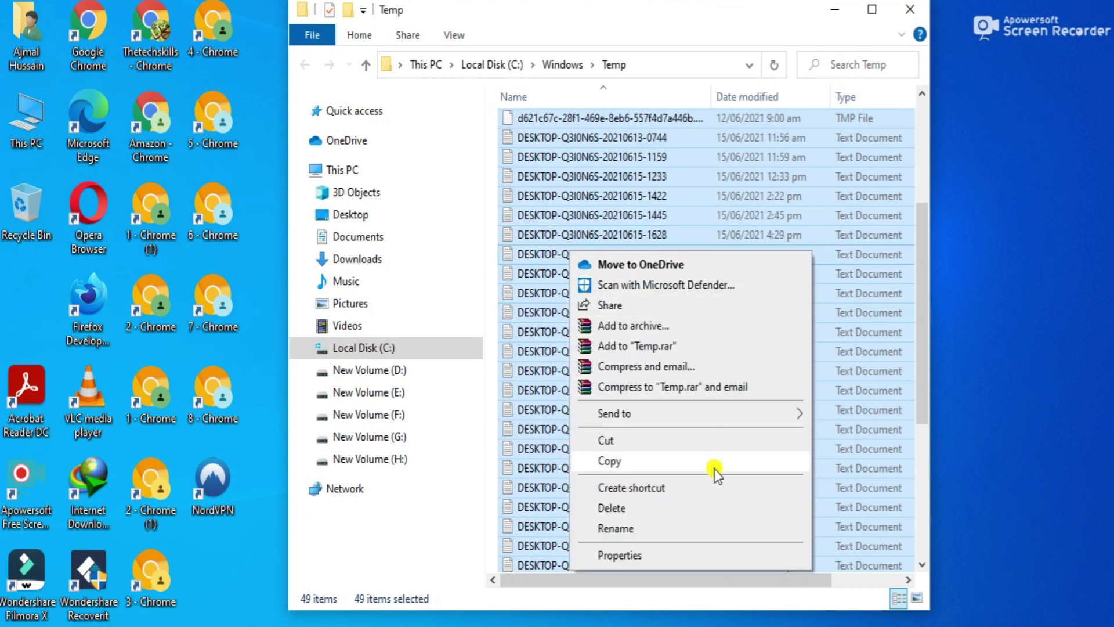
{"action": "left_click", "coordinate": [698, 513]}
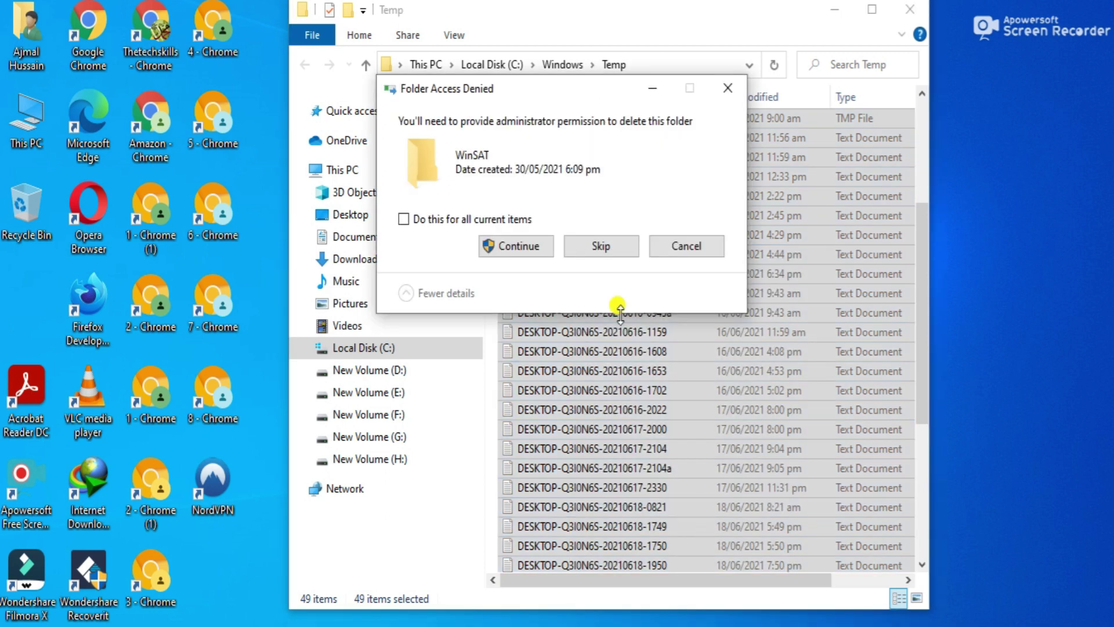
{"action": "left_click", "coordinate": [432, 226]}
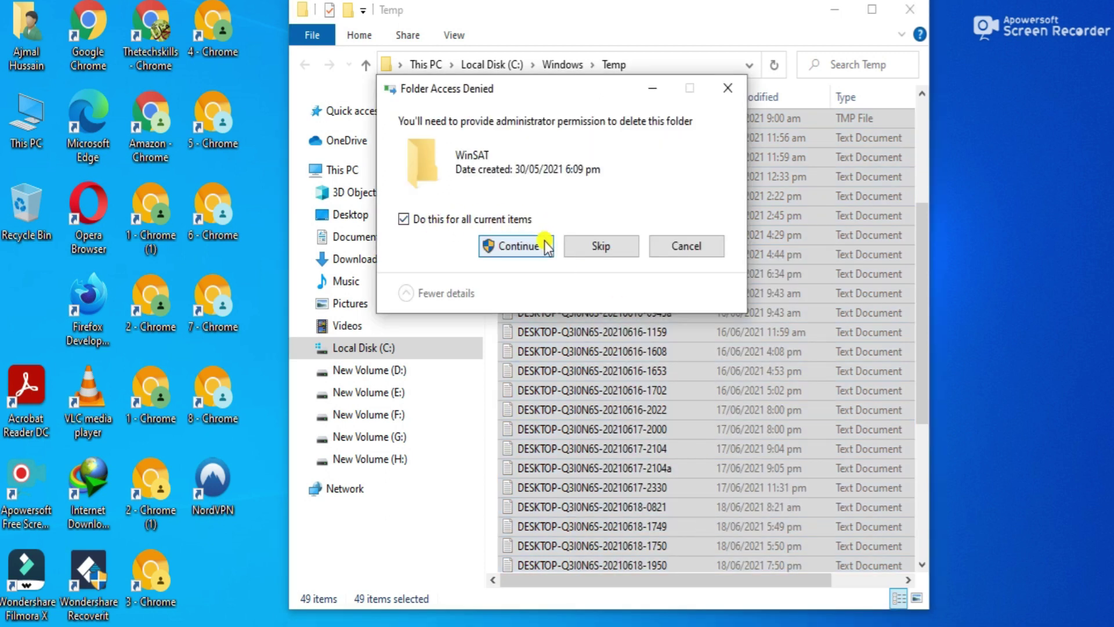
{"action": "left_click", "coordinate": [503, 247]}
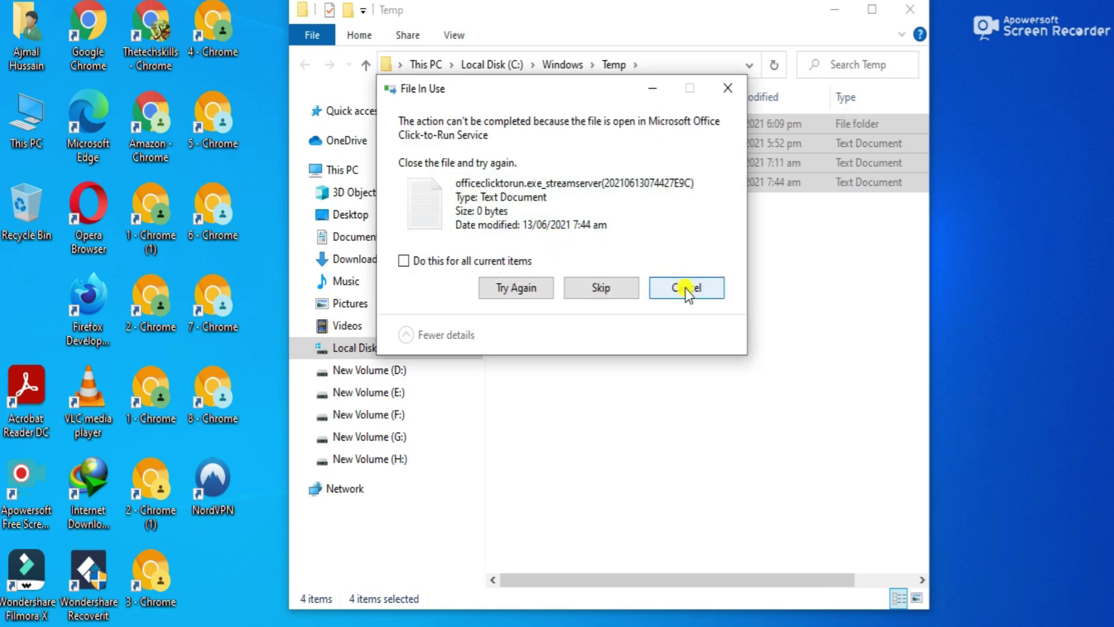
{"action": "left_click", "coordinate": [621, 293]}
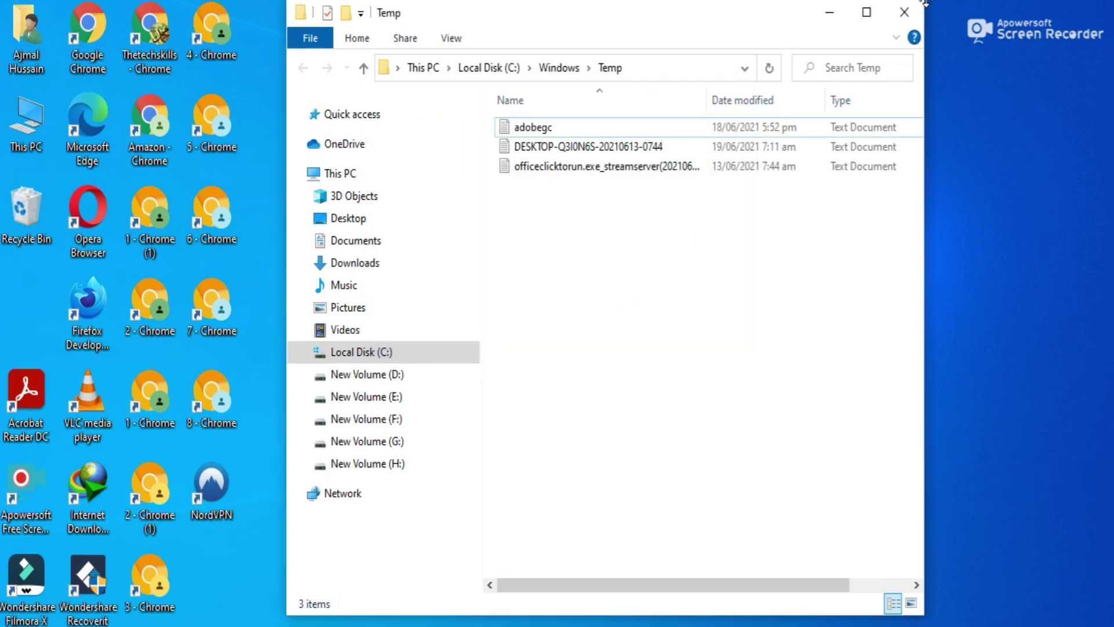
{"action": "left_click", "coordinate": [910, 12]}
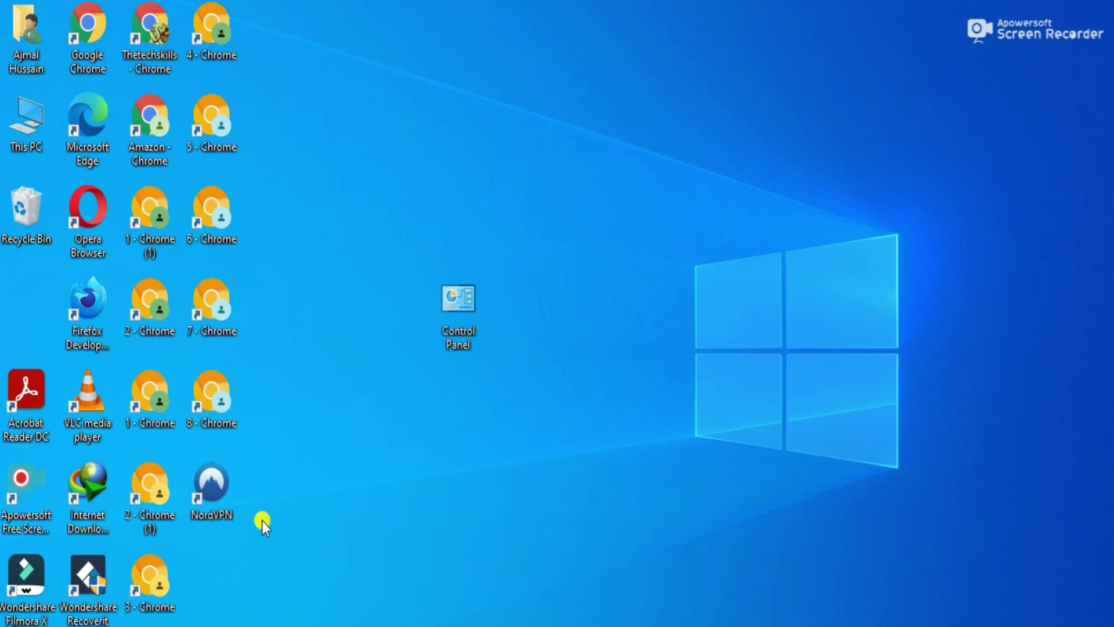
Open the current user's Temp folder by running %temp%.
{"action": "key", "text": "super+r"}
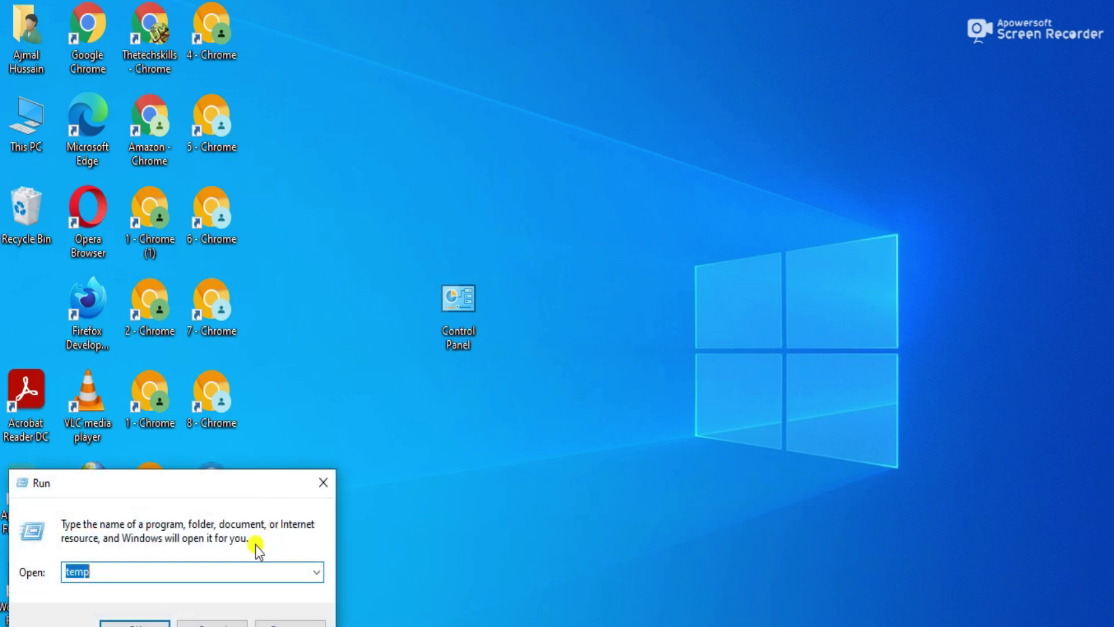
{"action": "type", "text": "%temp"}
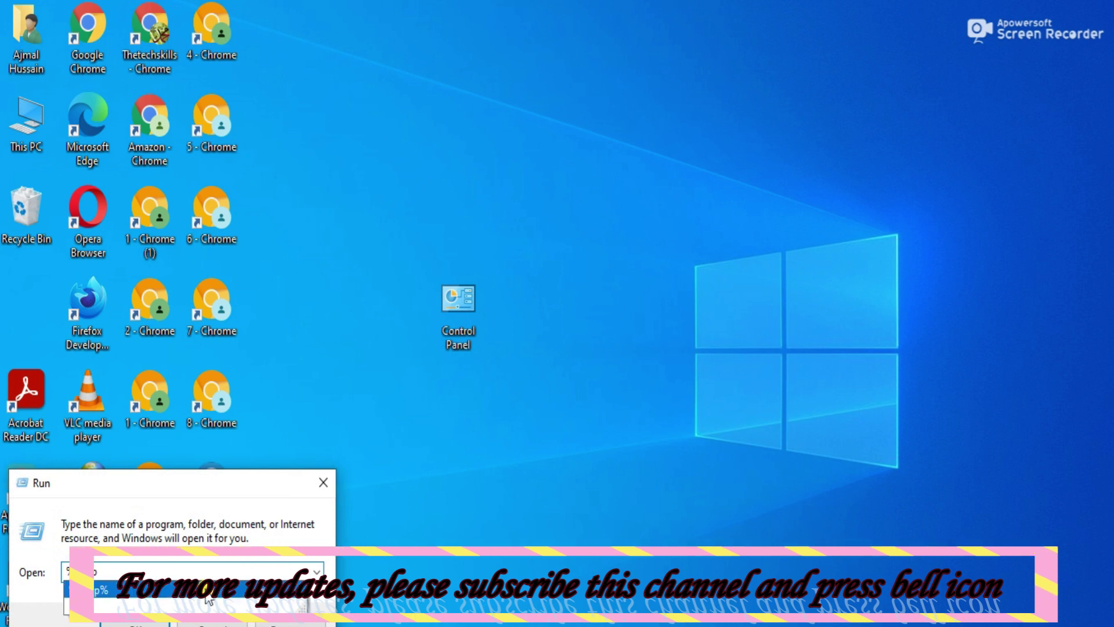
{"action": "type", "text": "%"}
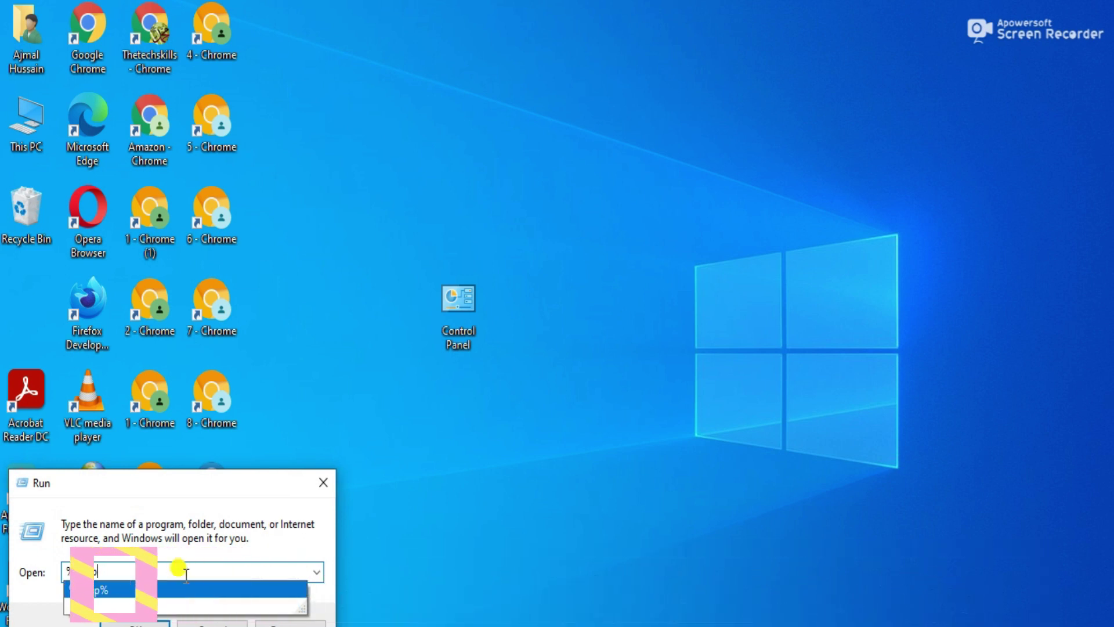
{"action": "key", "text": "Return"}
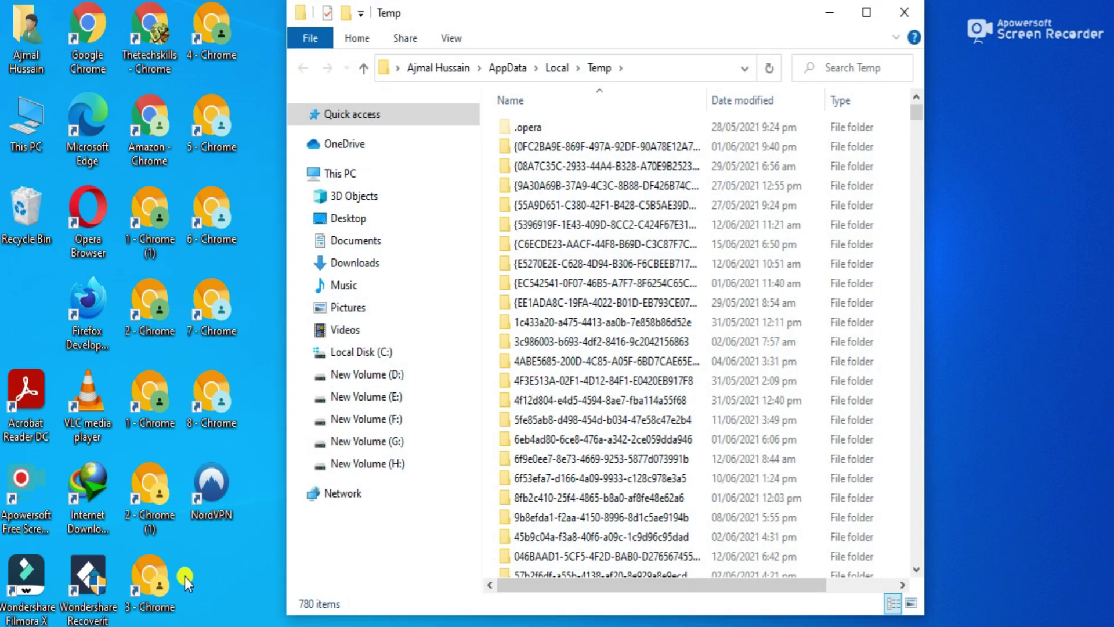
{"action": "scroll", "coordinate": [604, 258], "scroll_direction": "down", "scroll_amount": 20}
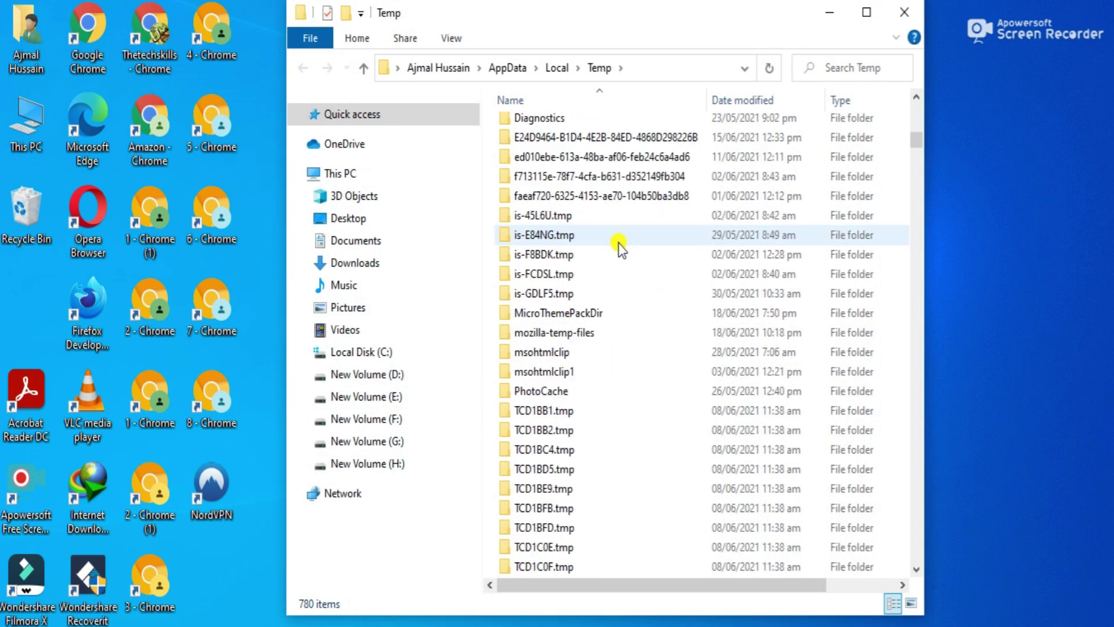
{"action": "scroll", "coordinate": [629, 245], "scroll_direction": "down", "scroll_amount": 20}
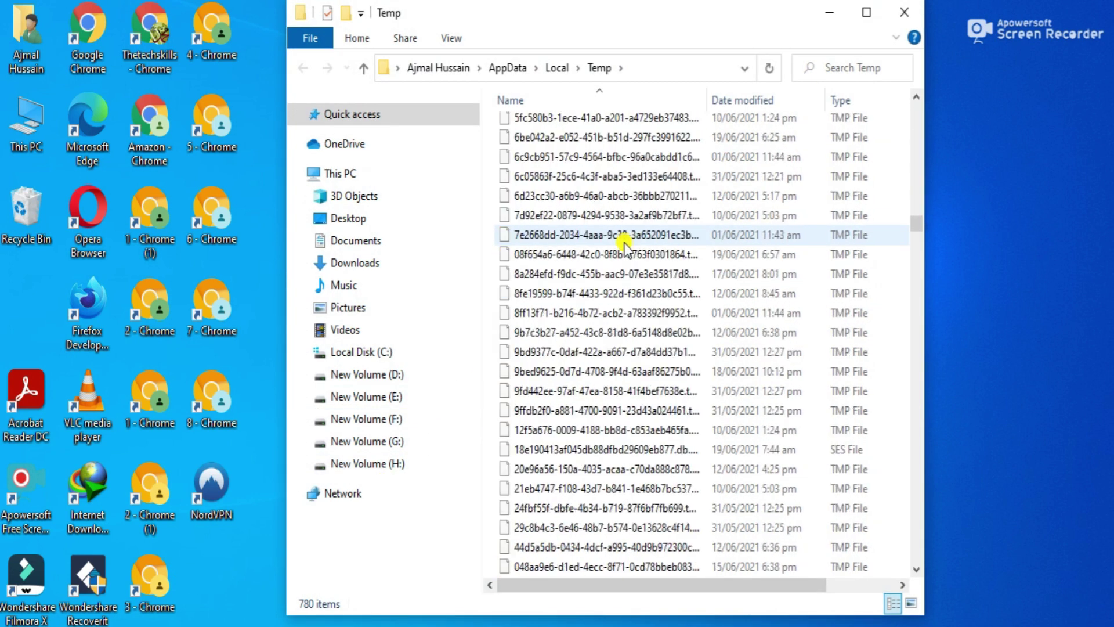
{"action": "left_click_drag", "start_coordinate": [913, 232], "coordinate": [913, 562]}
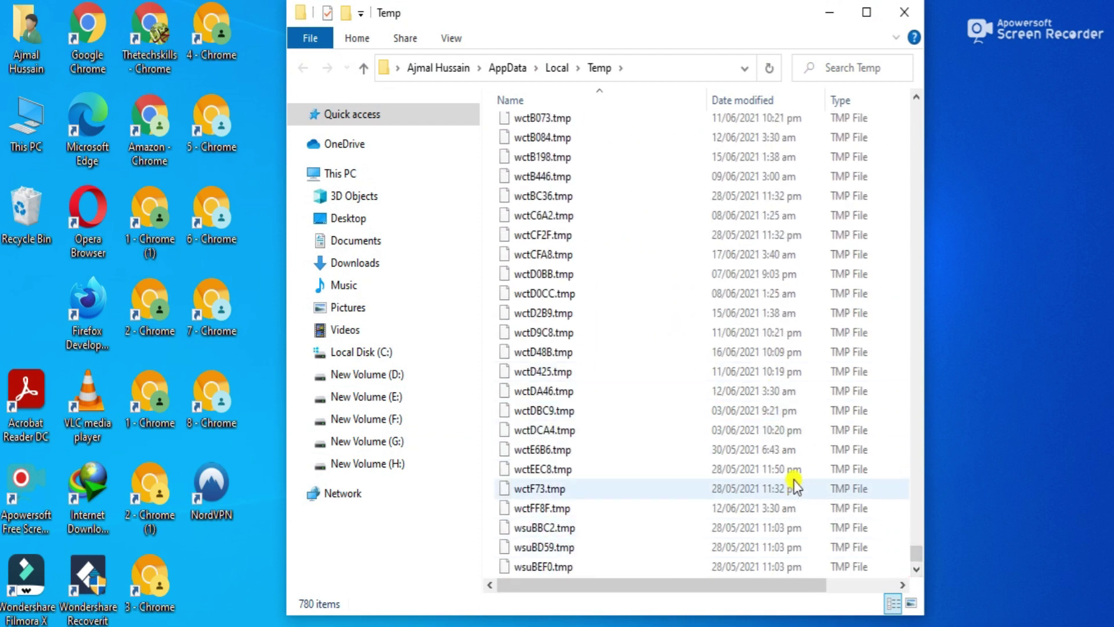
Select all 780 items in the user Temp folder and delete them to the Recycle Bin.
{"action": "key", "text": "ctrl+a"}
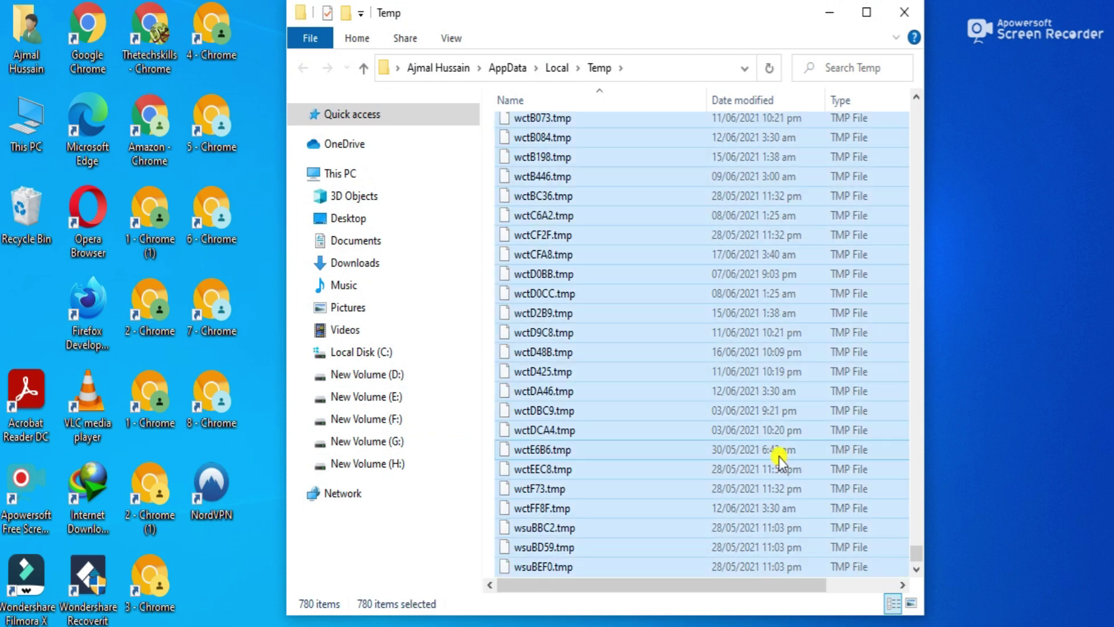
{"action": "right_click", "coordinate": [646, 291]}
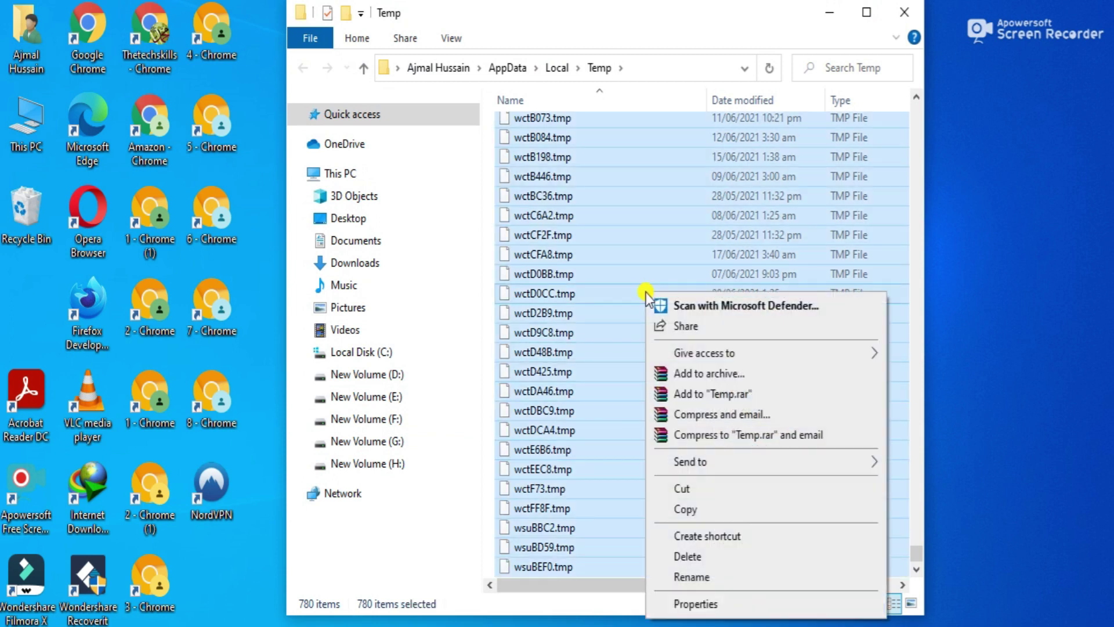
{"action": "left_click", "coordinate": [720, 557]}
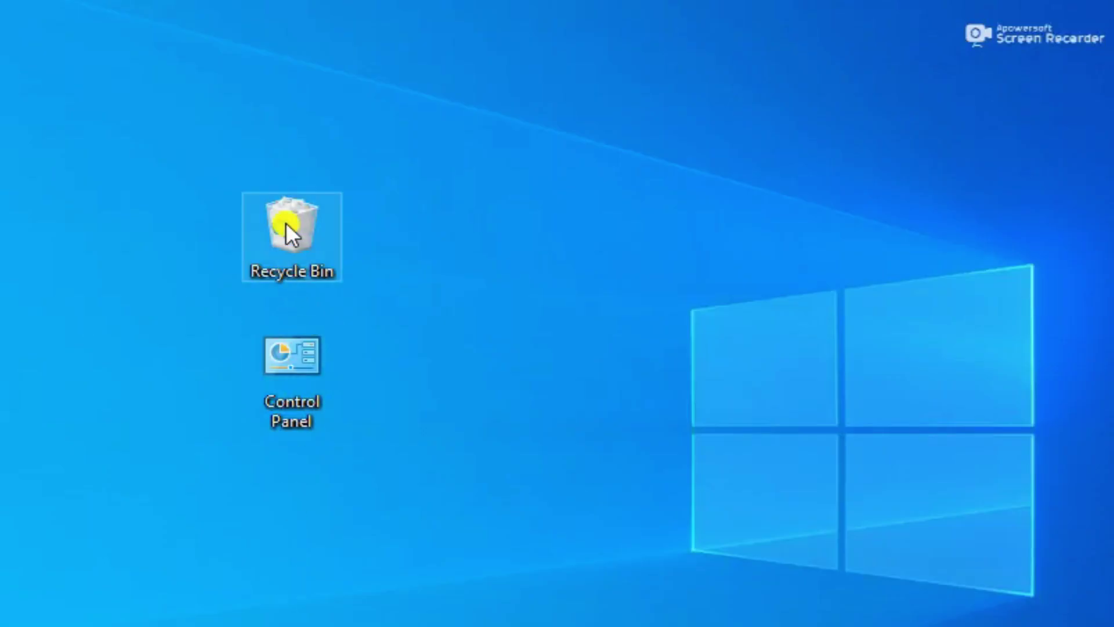
Empty the Recycle Bin, confirming the deletion and granting administrator permission.
{"action": "right_click", "coordinate": [288, 219]}
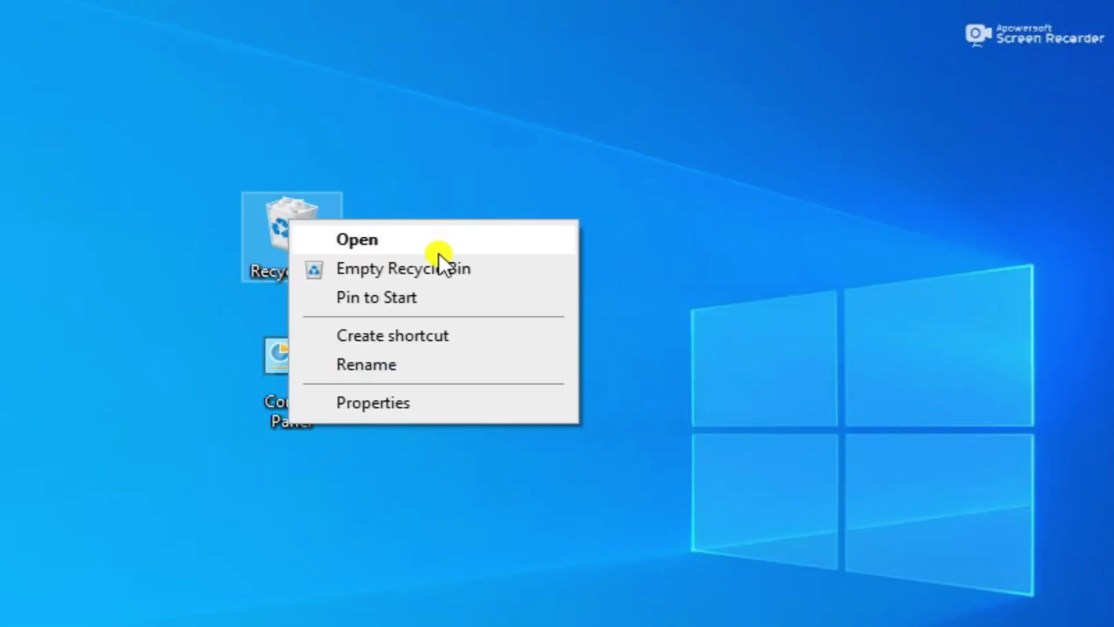
{"action": "left_click", "coordinate": [441, 261]}
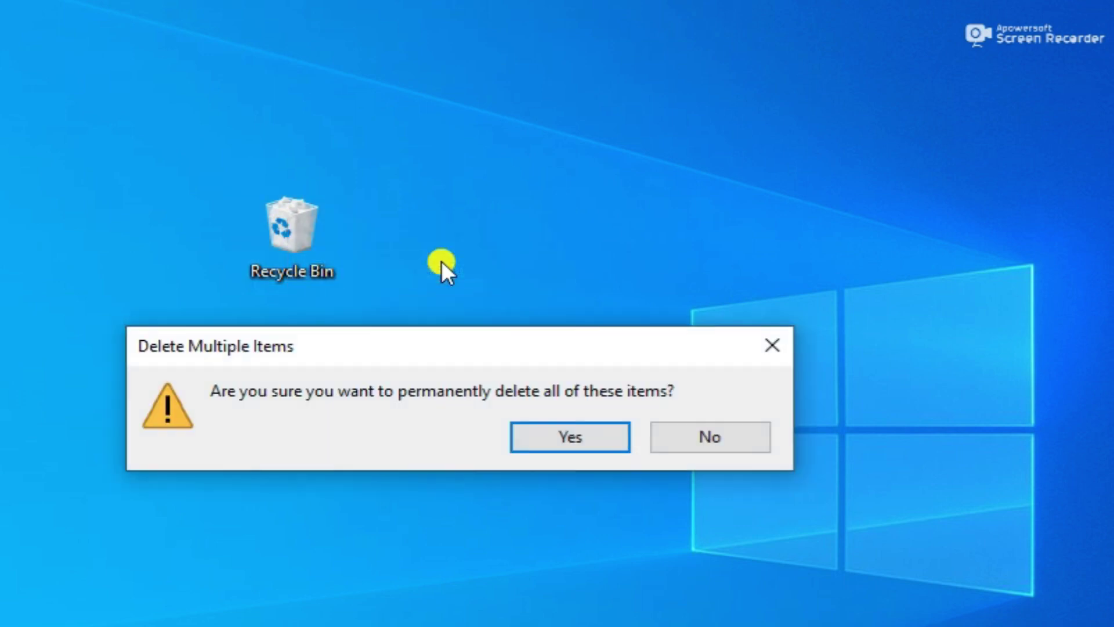
{"action": "left_click", "coordinate": [571, 437]}
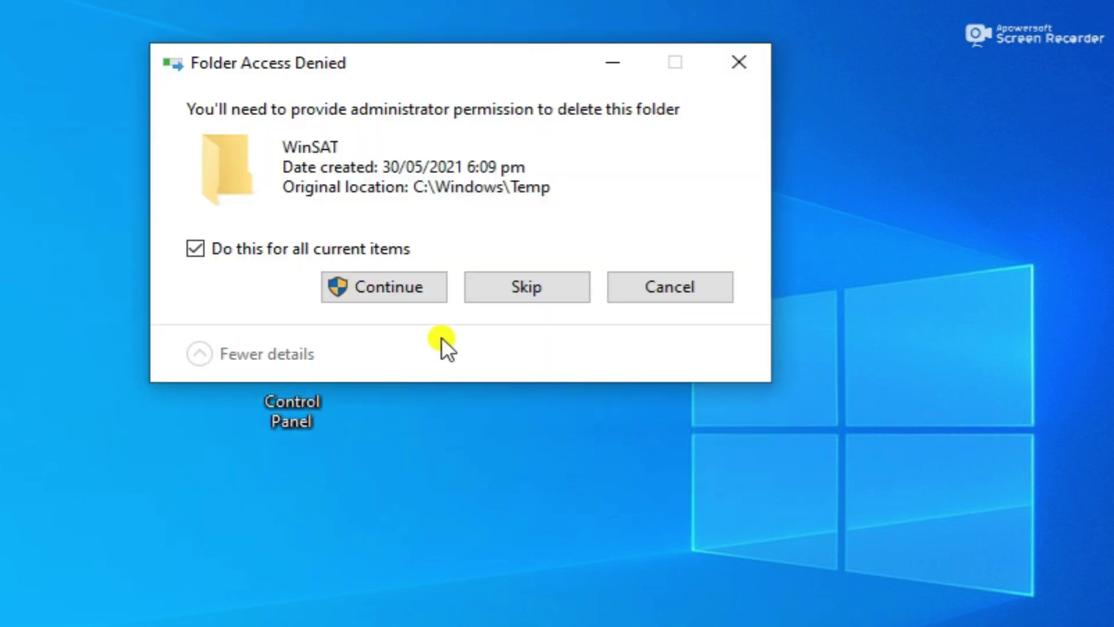
{"action": "left_click", "coordinate": [401, 289]}
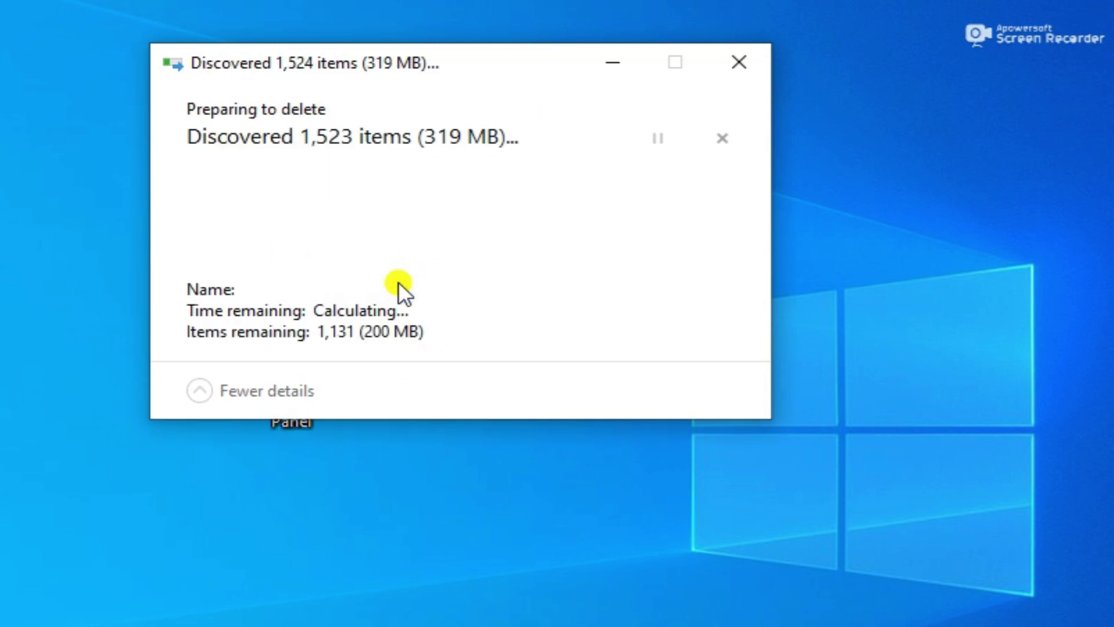